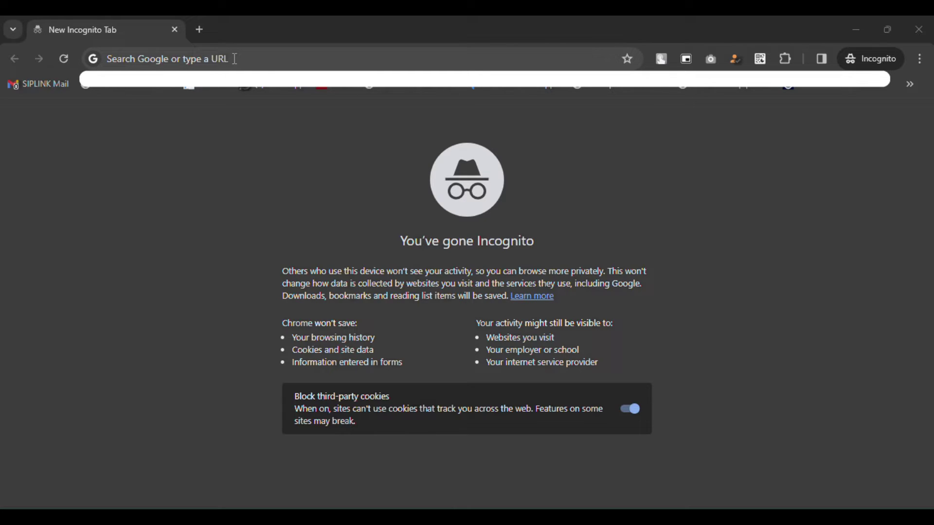
# - Open the microsip.org/downloads page, dismiss the ad notice, and download the full MicroSIP-3.21.3.exe installer to the Downloads folder
pyautogui.click(234, 60)
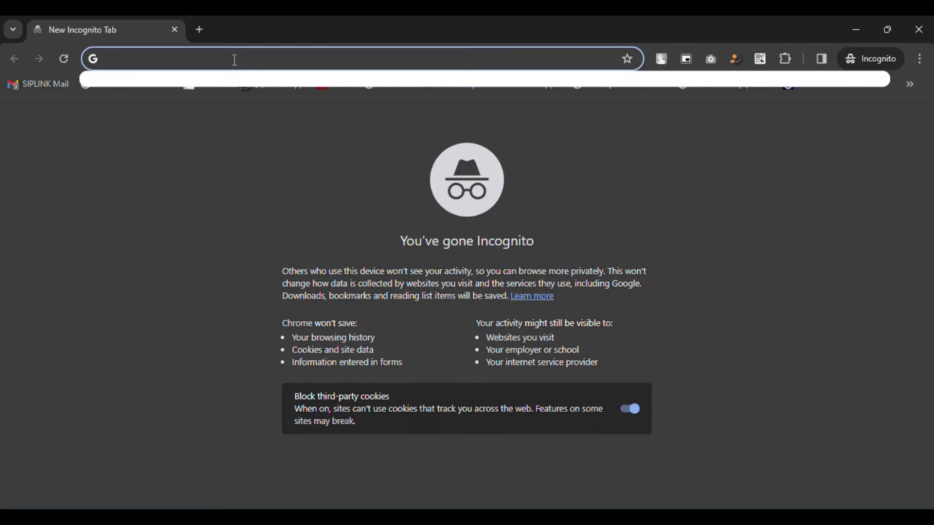
pyautogui.write('Microsip')
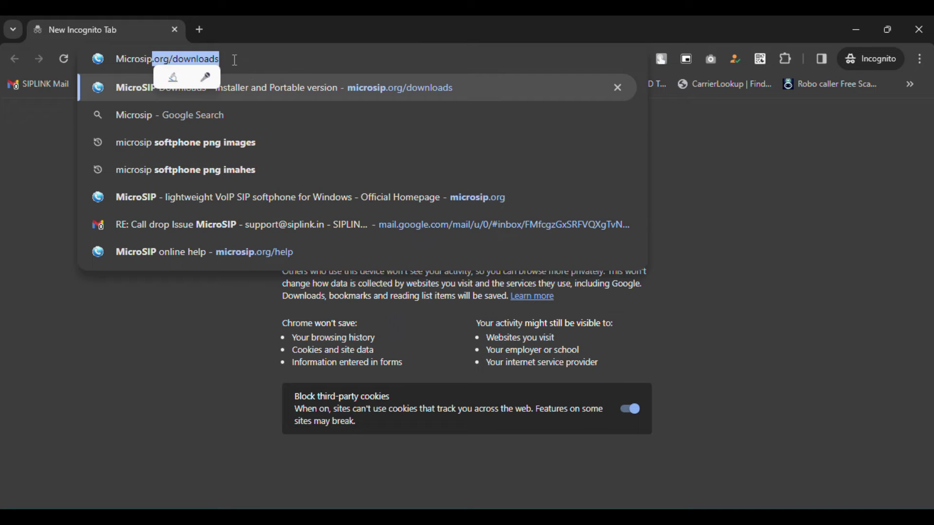
pyautogui.press('Return')
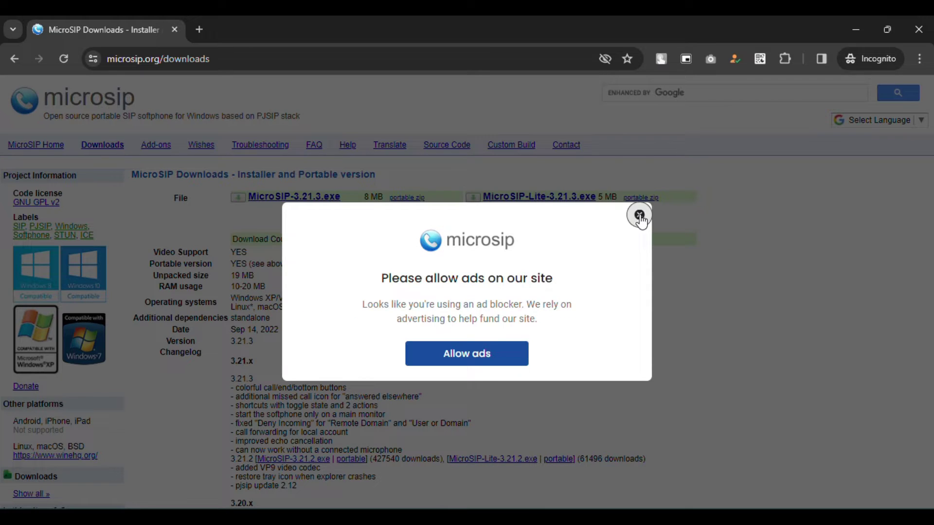
pyautogui.click(638, 213)
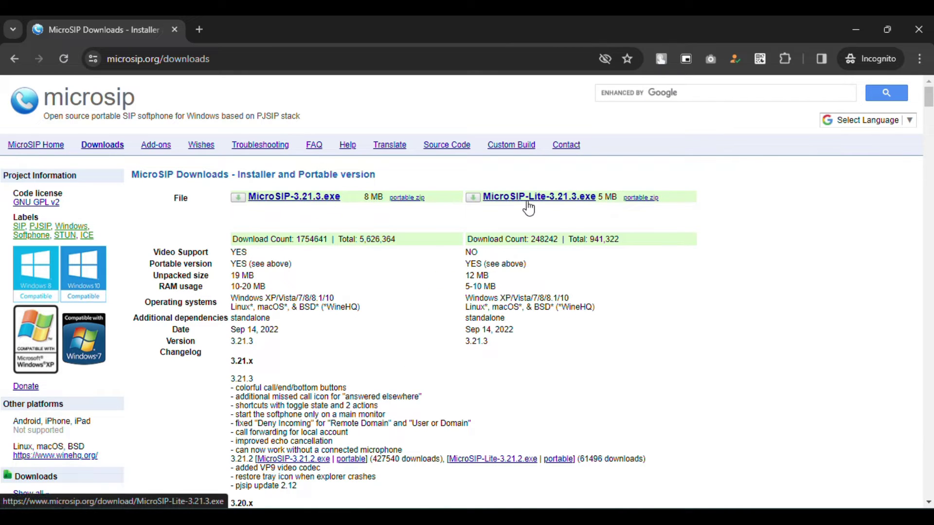
pyautogui.click(311, 201)
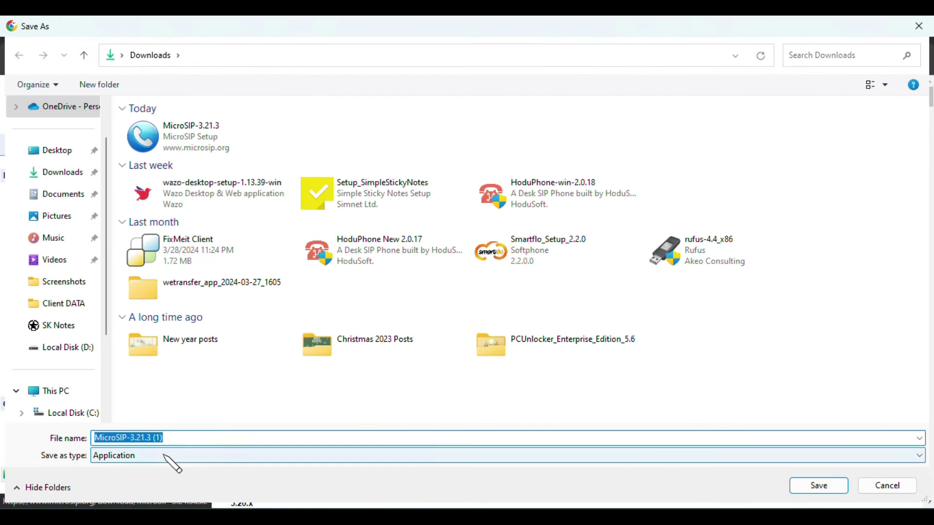
pyautogui.click(822, 485)
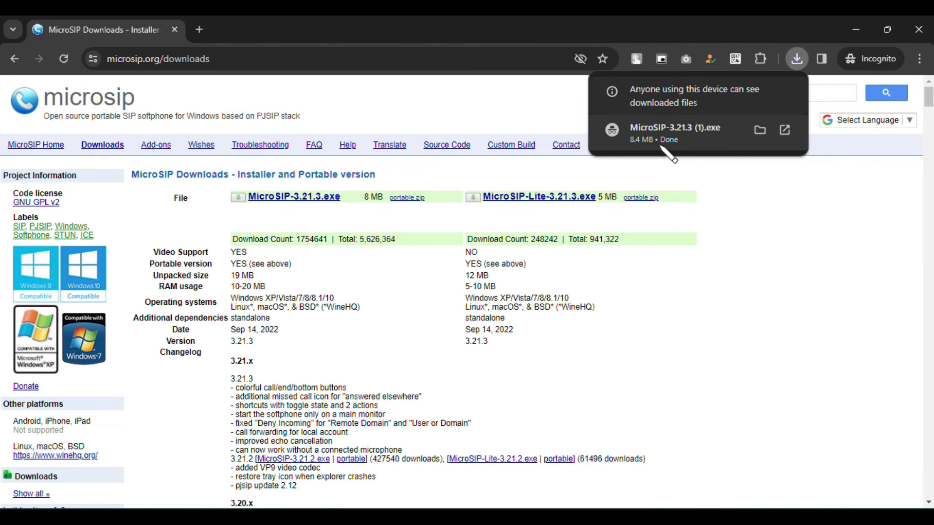
# - Run the downloaded MicroSIP installer with the default components and finish setup with Run MicroSIP enabled
pyautogui.click(661, 142)
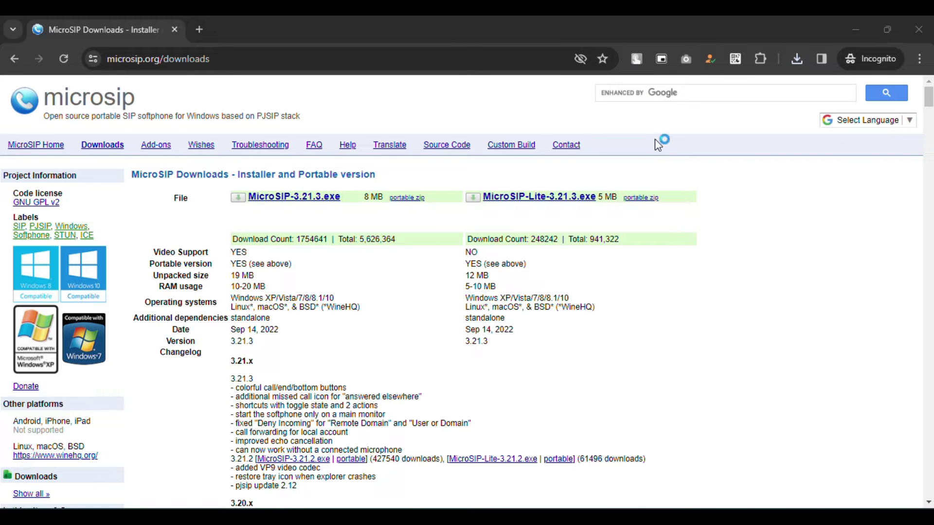
pyautogui.click(468, 301)
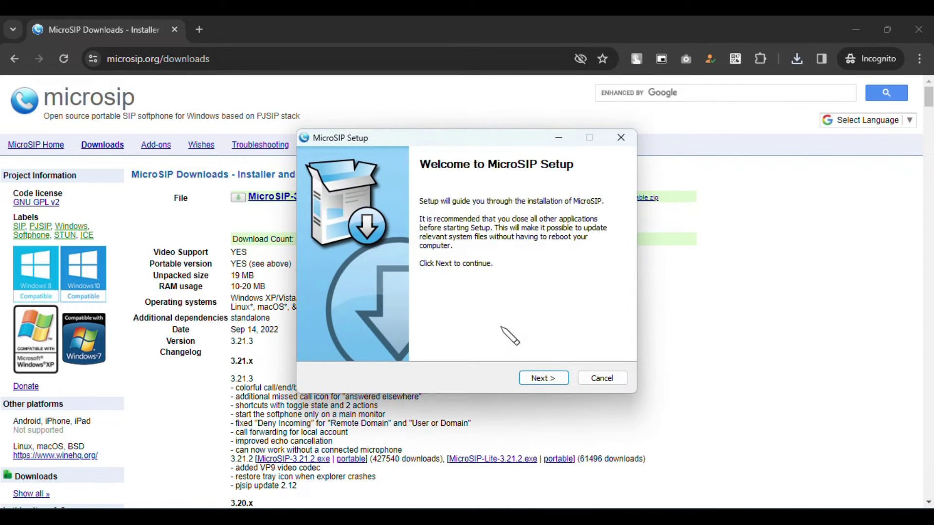
pyautogui.click(543, 379)
pyautogui.click(543, 379)
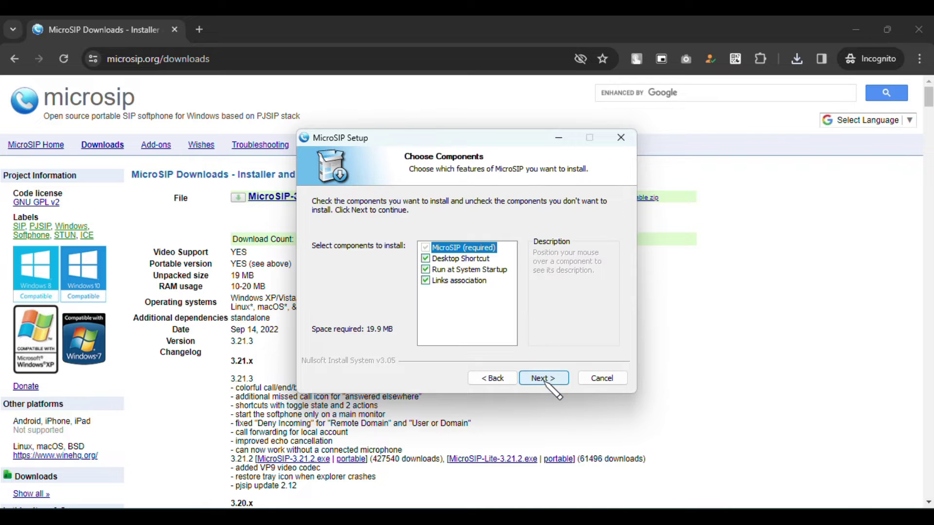
pyautogui.click(543, 378)
pyautogui.click(544, 379)
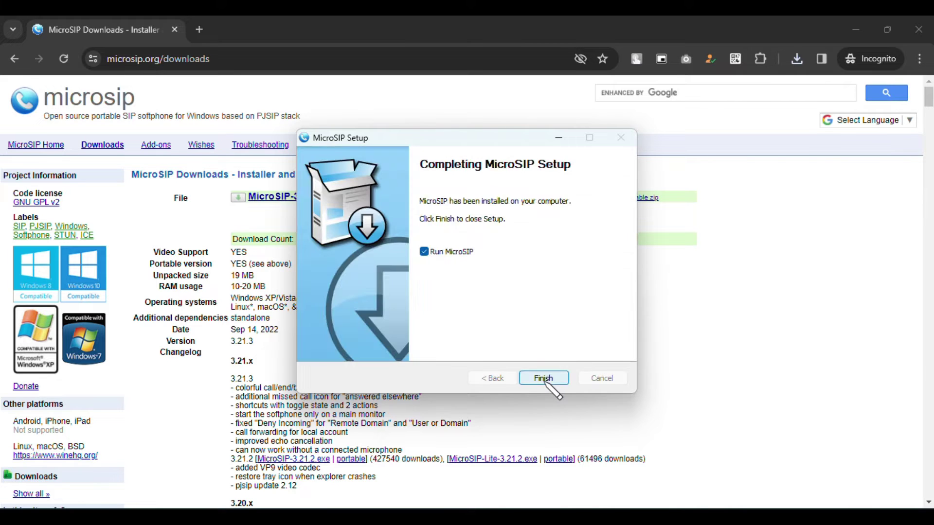
pyautogui.click(546, 382)
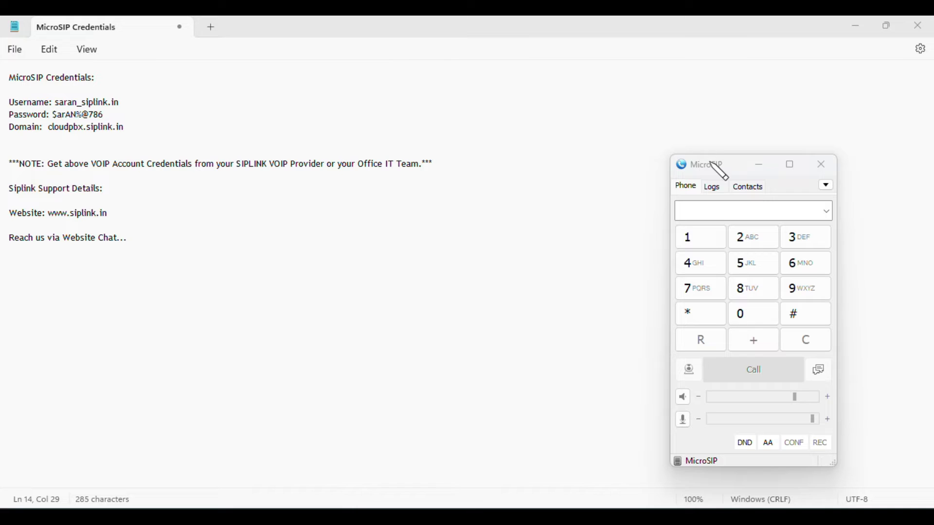
# - Copy the account username from the MicroSIP Credentials note and open a blank new-account form in MicroSIP
pyautogui.moveTo(729, 165); pyautogui.dragTo(752, 152)
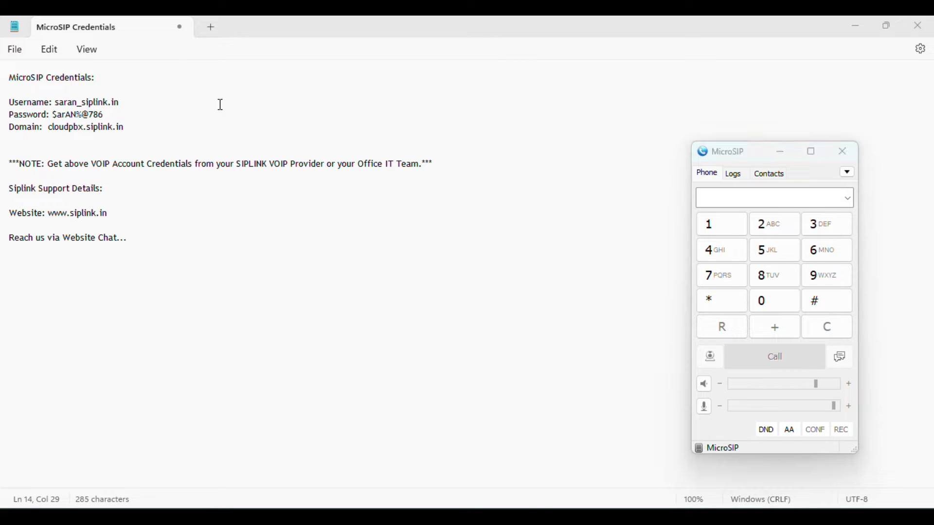
pyautogui.doubleClick(67, 101)
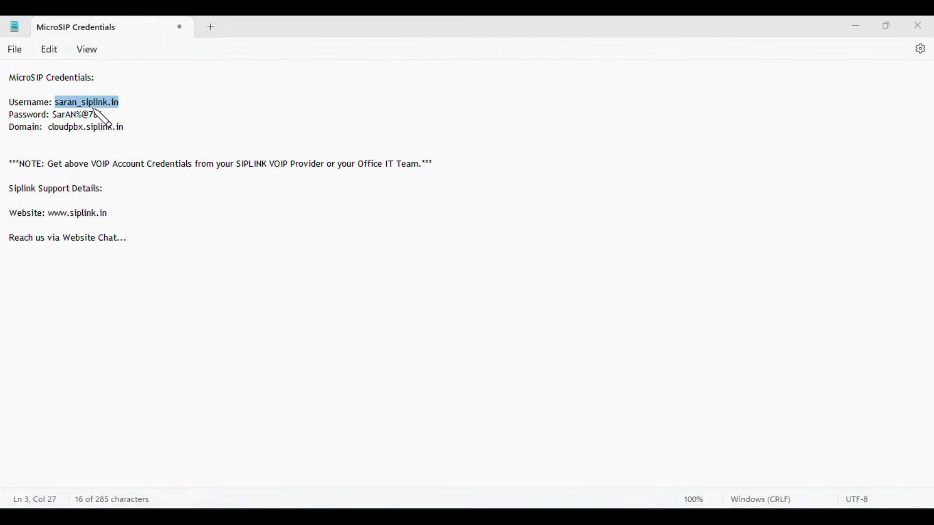
pyautogui.rightClick(104, 116)
pyautogui.click(144, 183)
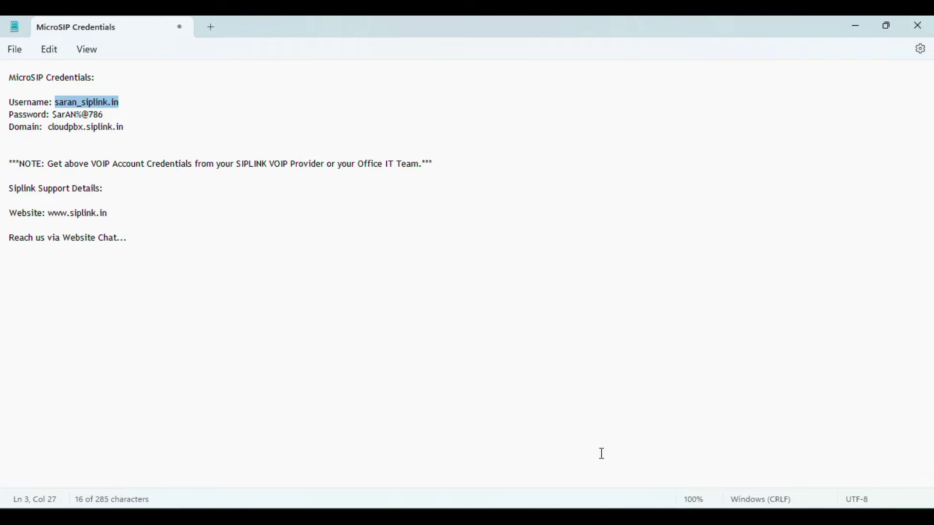
pyautogui.hotkey('alt', 'Tab')
pyautogui.click(846, 175)
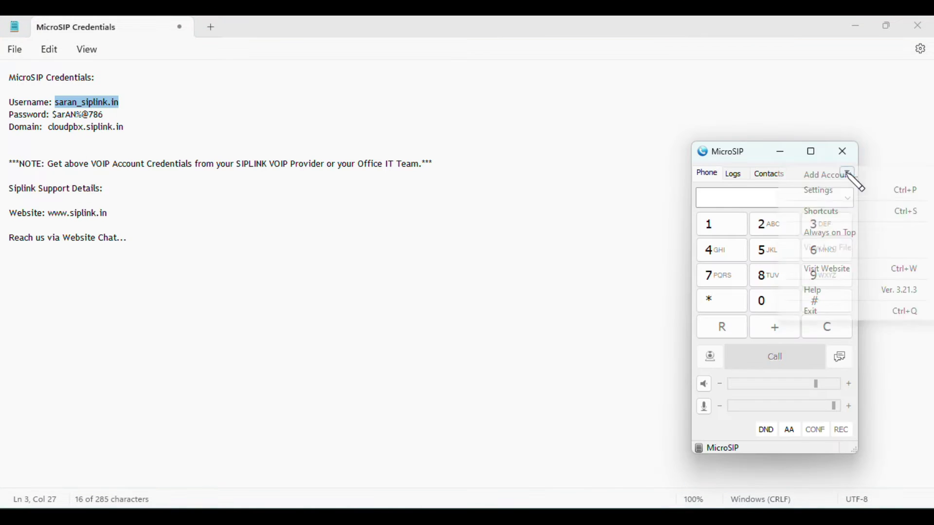
pyautogui.click(827, 179)
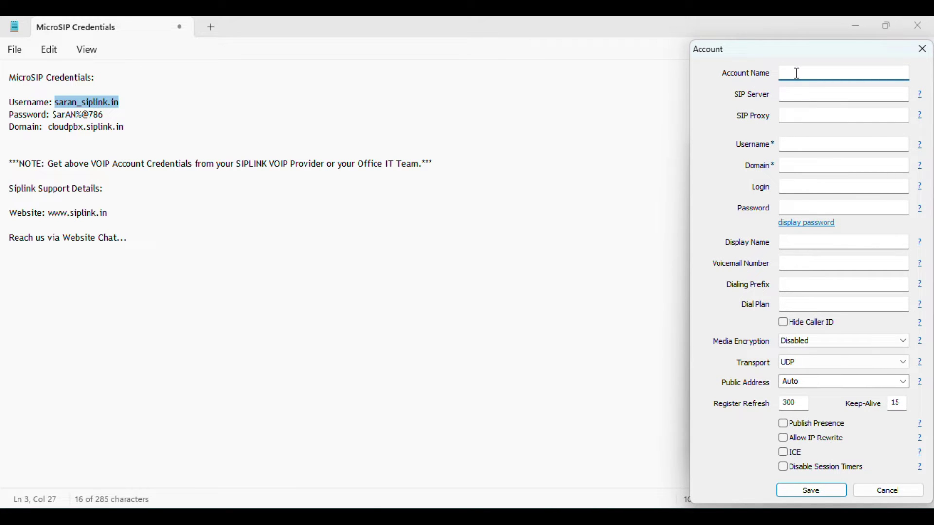
# - Fill the Account Name, Username, Login and Display Name of the new account with the copied username
pyautogui.hotkey('ctrl', 'v')
pyautogui.click(798, 144)
pyautogui.hotkey('ctrl', 'v')
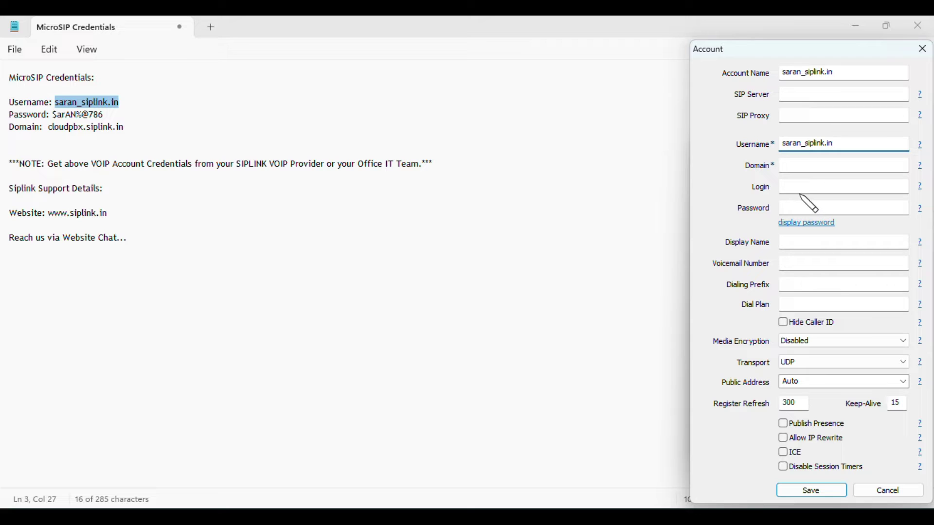
pyautogui.click(797, 187)
pyautogui.hotkey('ctrl', 'v')
pyautogui.click(796, 243)
pyautogui.hotkey('ctrl', 'v')
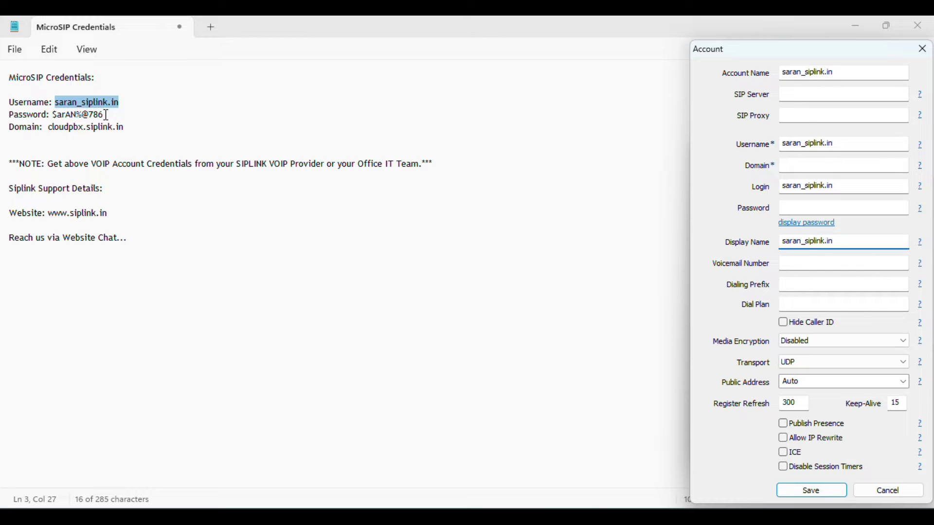
# - Copy the account password from the credentials note into the Password field of the new account
pyautogui.moveTo(106, 115); pyautogui.dragTo(56, 118)
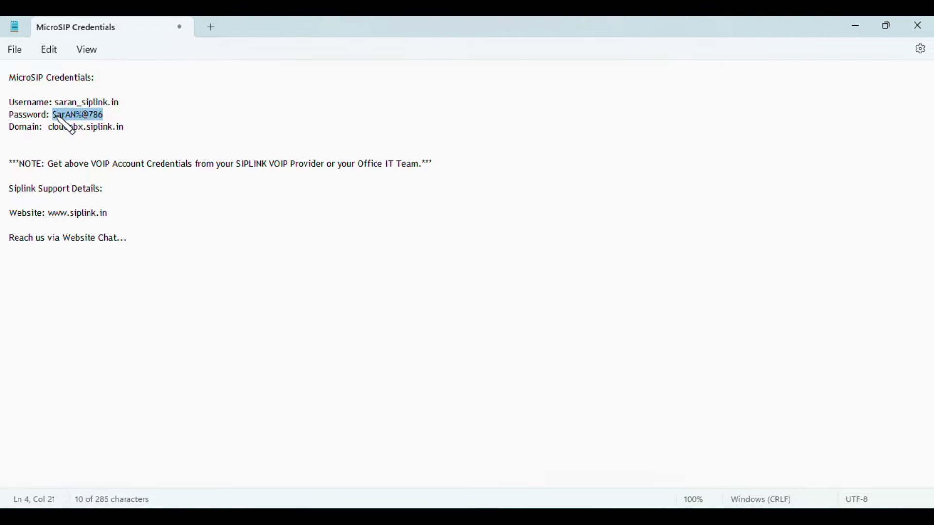
pyautogui.rightClick(56, 118)
pyautogui.click(115, 186)
pyautogui.hotkey('alt', 'Tab')
pyautogui.click(800, 206)
pyautogui.hotkey('ctrl', 'v')
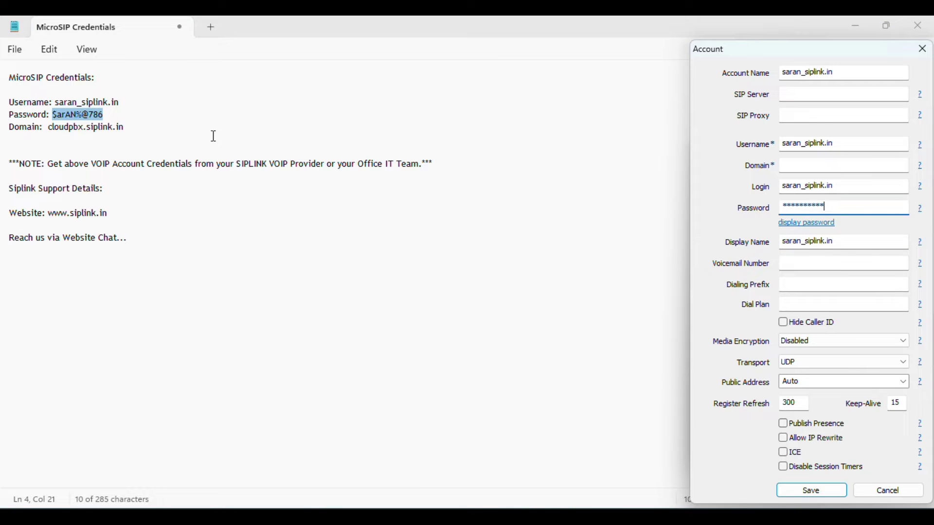
# - Copy cloudpbx.siplink.in from the note into the account's SIP Server and Domain, then save the account
pyautogui.click(117, 135)
pyautogui.moveTo(125, 131); pyautogui.dragTo(52, 129)
pyautogui.click(50, 129)
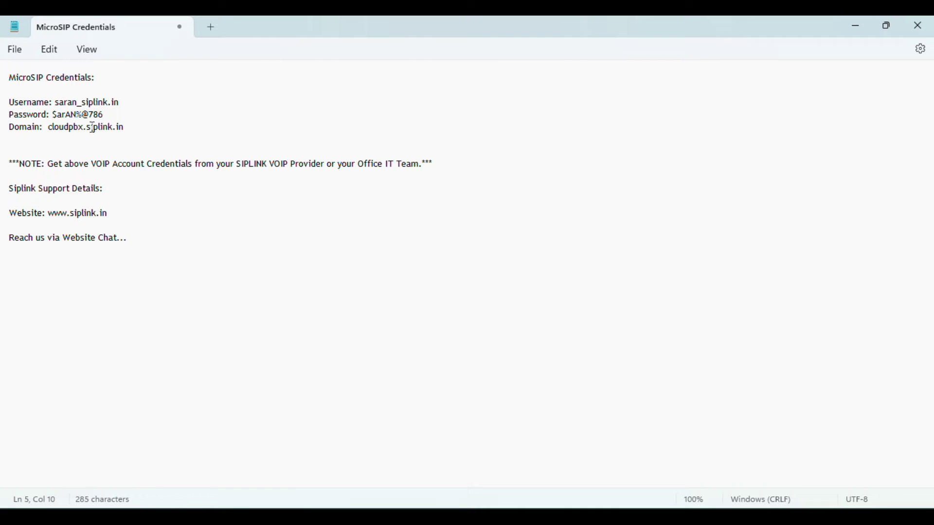
pyautogui.moveTo(131, 125); pyautogui.dragTo(49, 129)
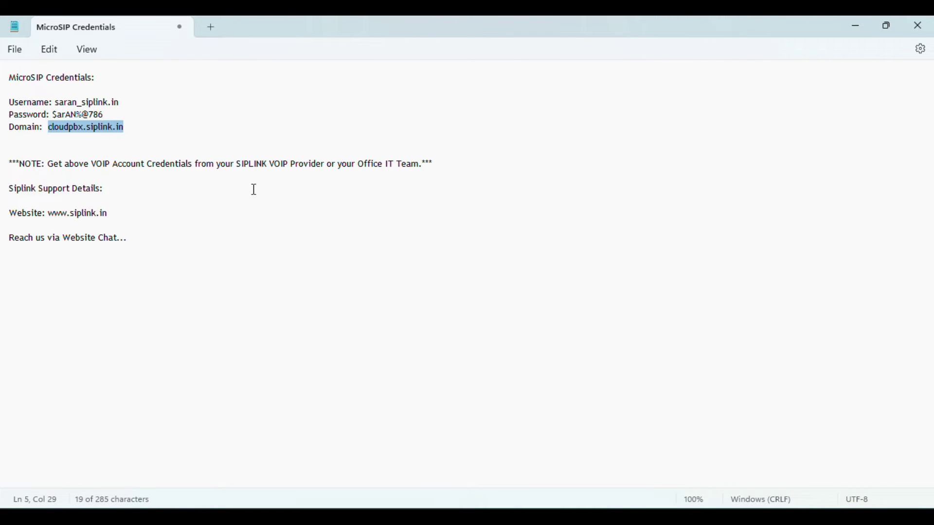
pyautogui.hotkey('alt', 'Tab')
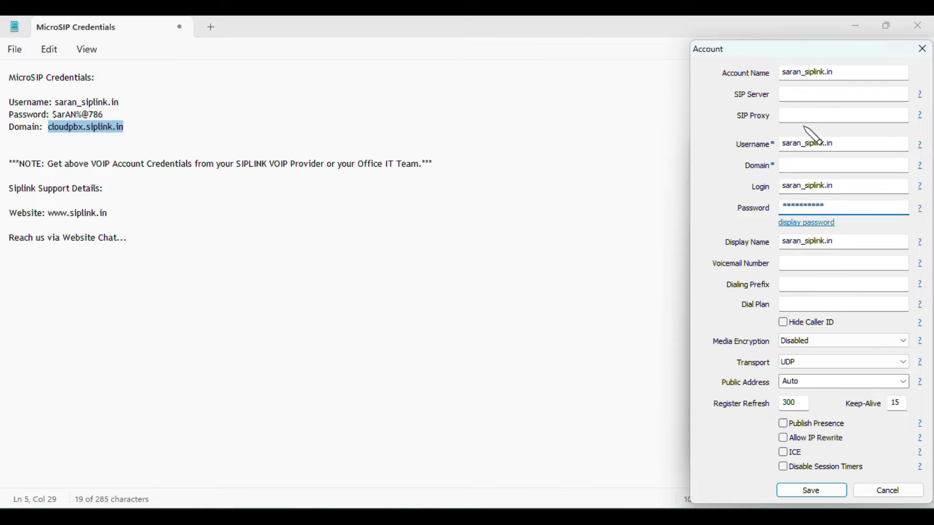
pyautogui.click(793, 95)
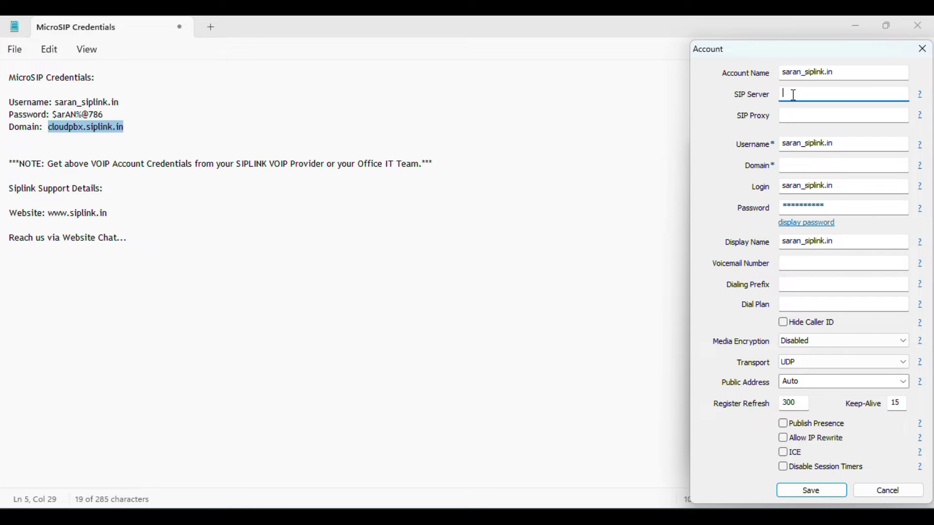
pyautogui.hotkey('ctrl', 'v')
pyautogui.press('Tab')
pyautogui.press('Tab')
pyautogui.press('Tab')
pyautogui.hotkey('ctrl', 'v')
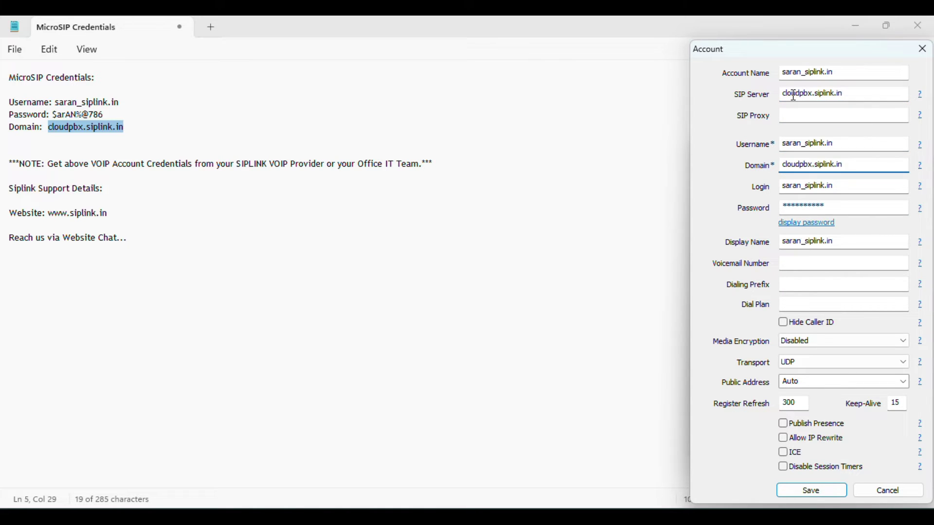
pyautogui.click(822, 491)
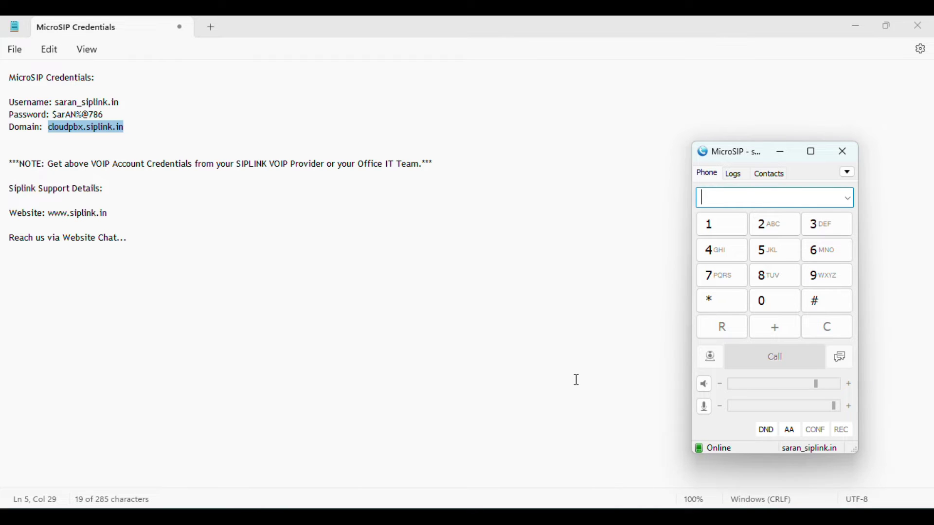
pyautogui.click(401, 47)
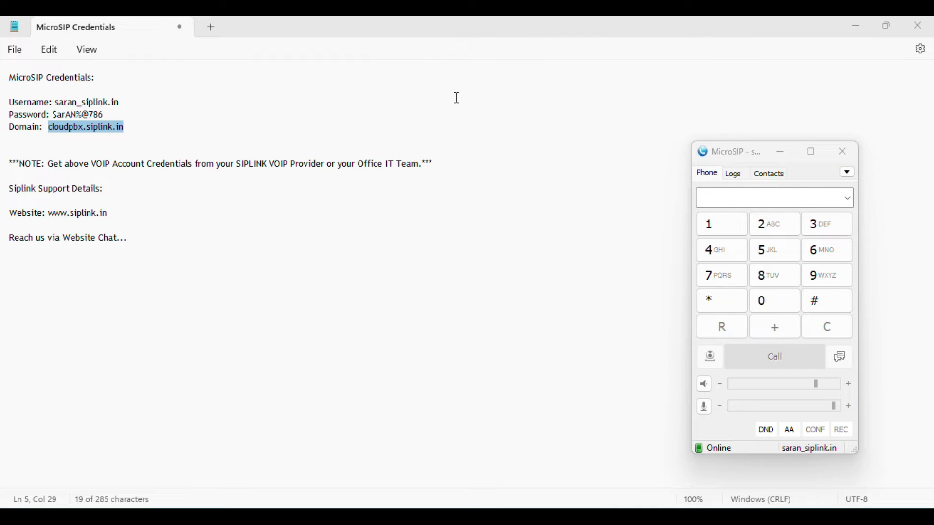
# - In MicroSIP's settings, set Ring Device and Speaker to Speakers (2- USB Audio Device) and Microphone to Microphone (2- USB Audio Device)
pyautogui.click(848, 173)
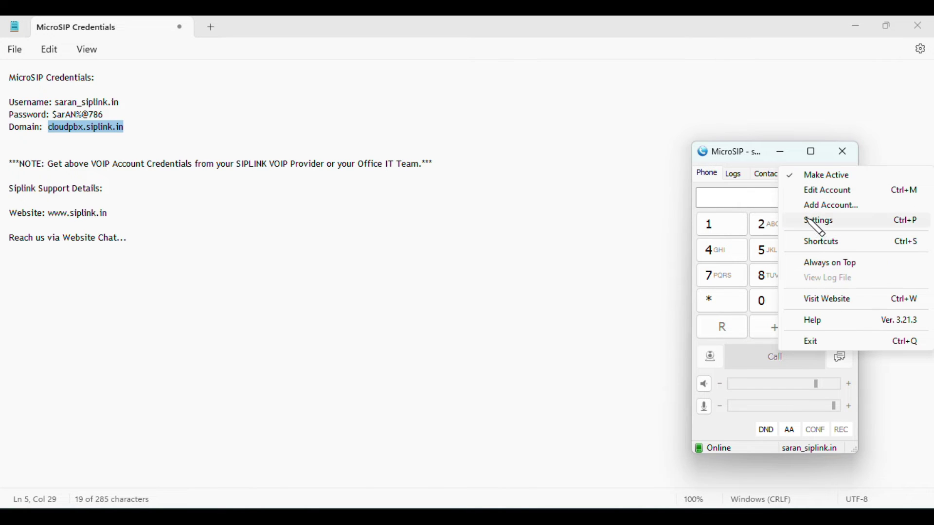
pyautogui.click(821, 221)
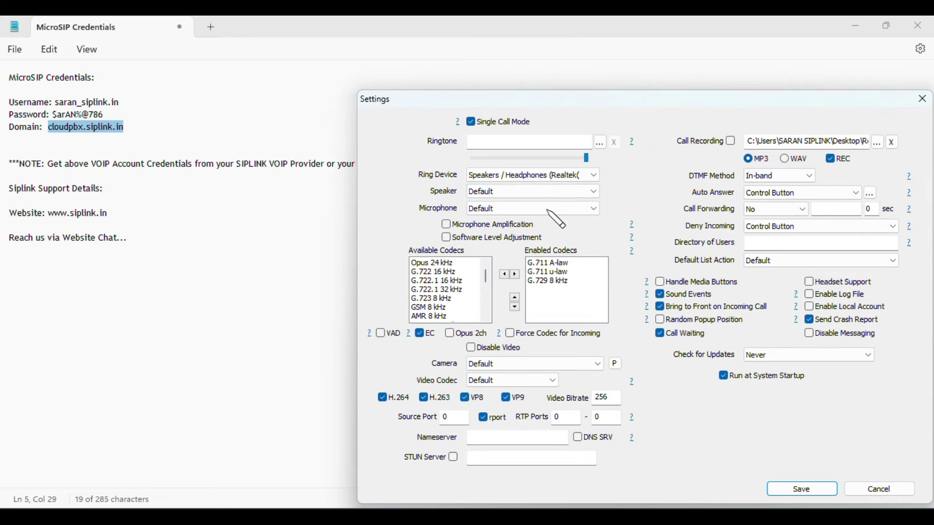
pyautogui.click(506, 176)
pyautogui.click(549, 208)
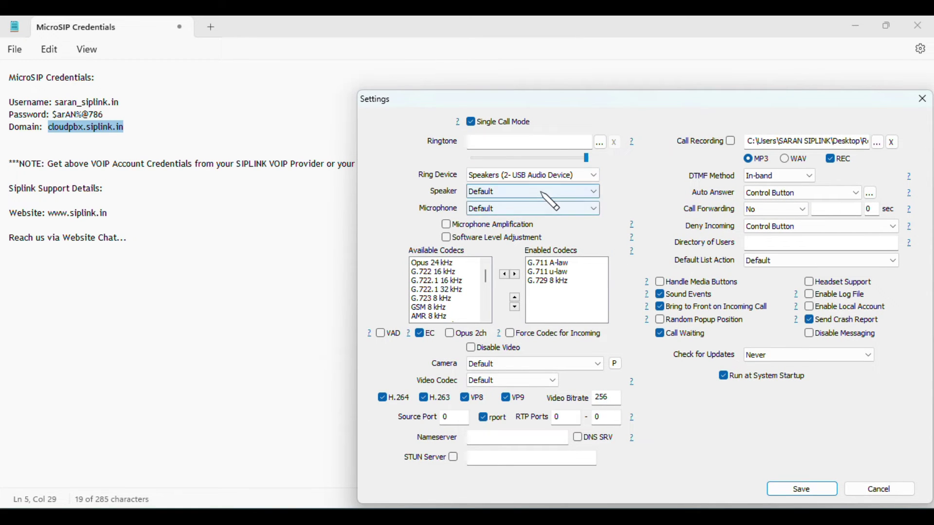
pyautogui.click(554, 192)
pyautogui.click(556, 222)
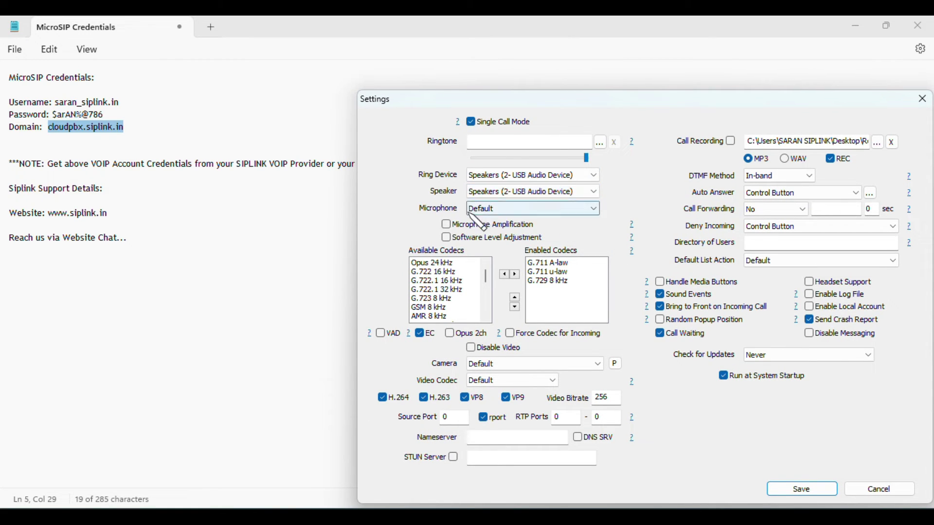
pyautogui.click(507, 210)
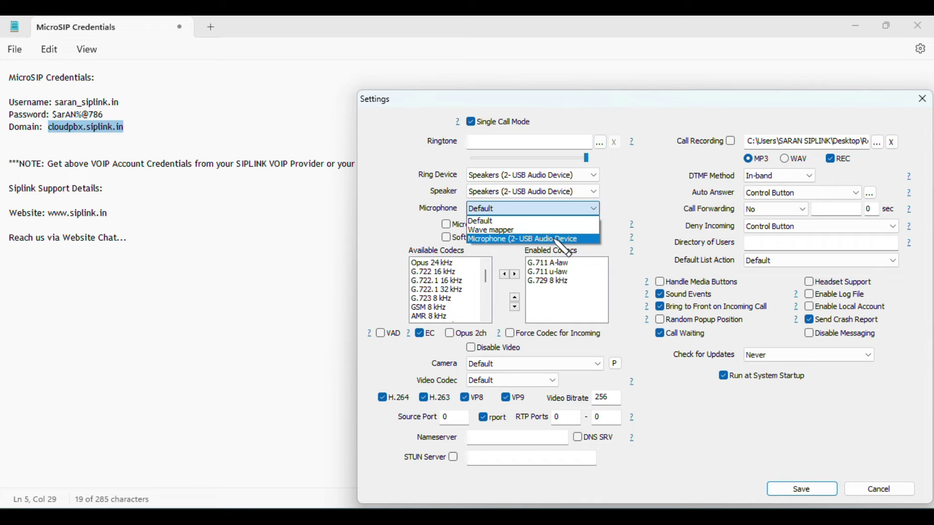
pyautogui.click(567, 241)
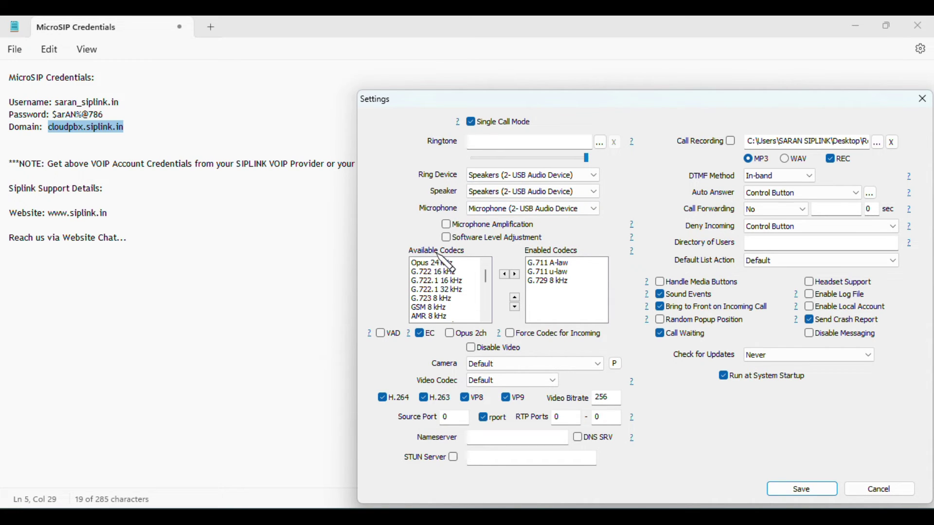
# - Remove G.729 8 kHz from the enabled codecs
pyautogui.click(554, 281)
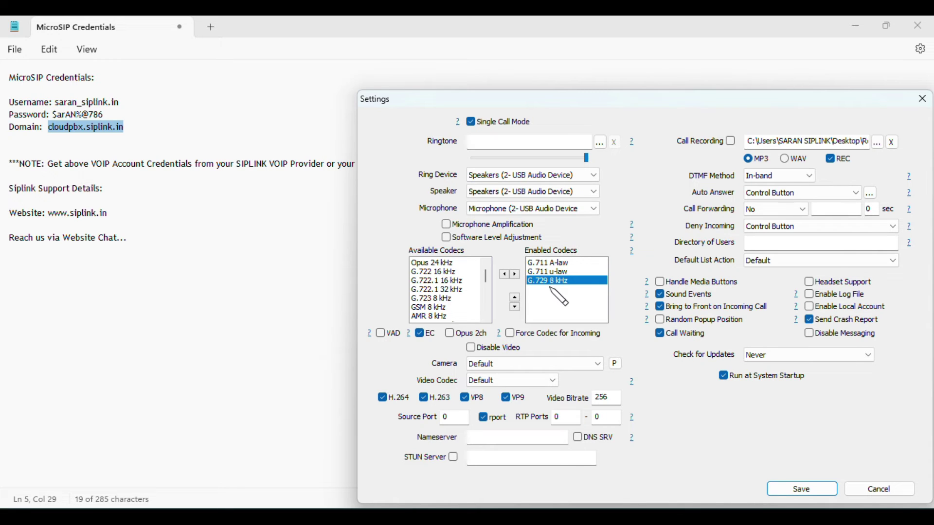
pyautogui.click(504, 275)
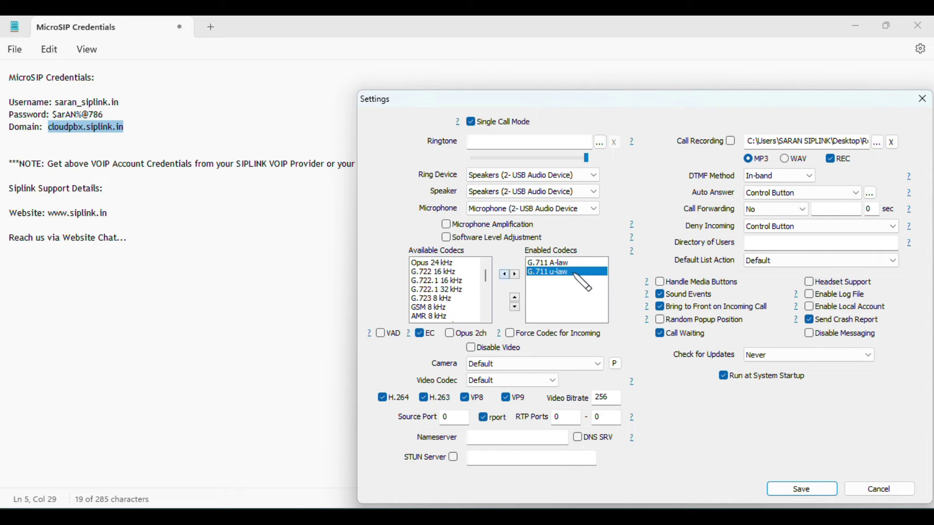
# - Add G.729 8 kHz from the available codecs back to the enabled codecs, below G.711 A-law and G.711 u-law
pyautogui.scroll(-1, 461, 291)
pyautogui.scroll(-5, 457, 288)
pyautogui.click(434, 317)
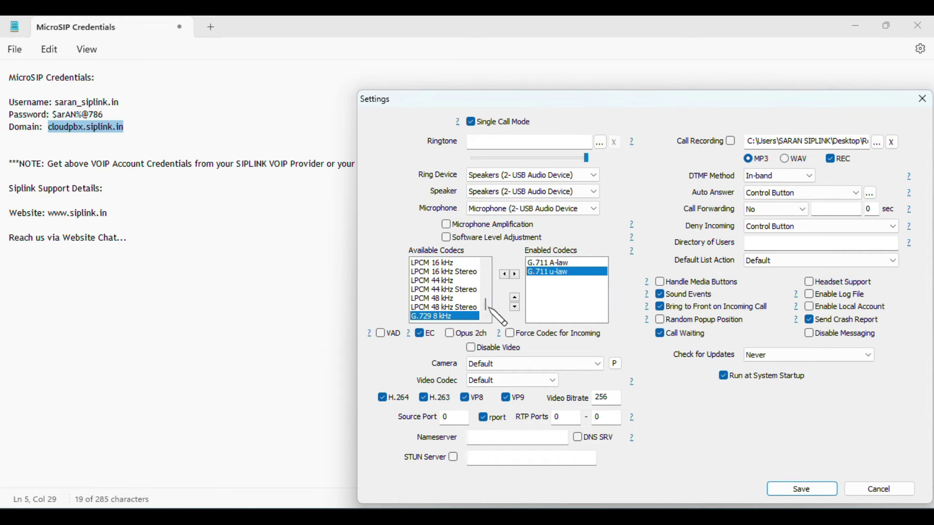
pyautogui.click(515, 275)
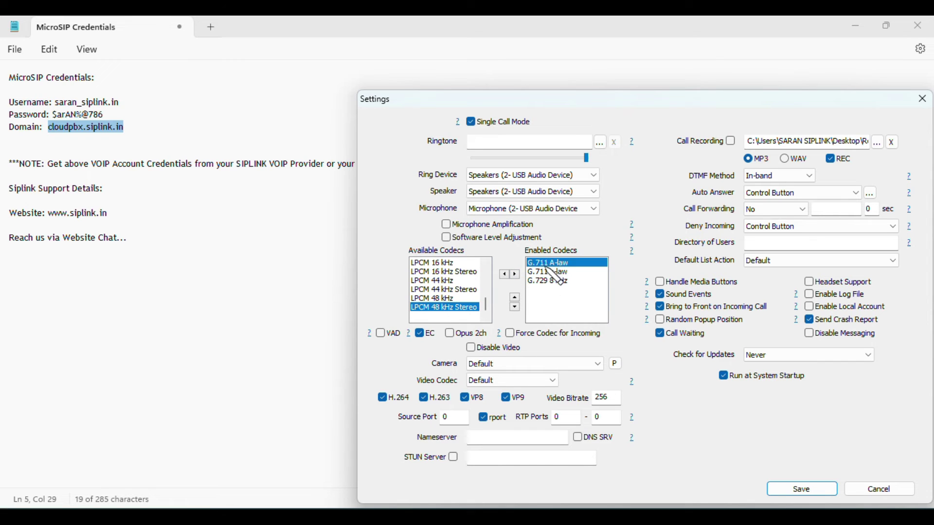
pyautogui.click(551, 282)
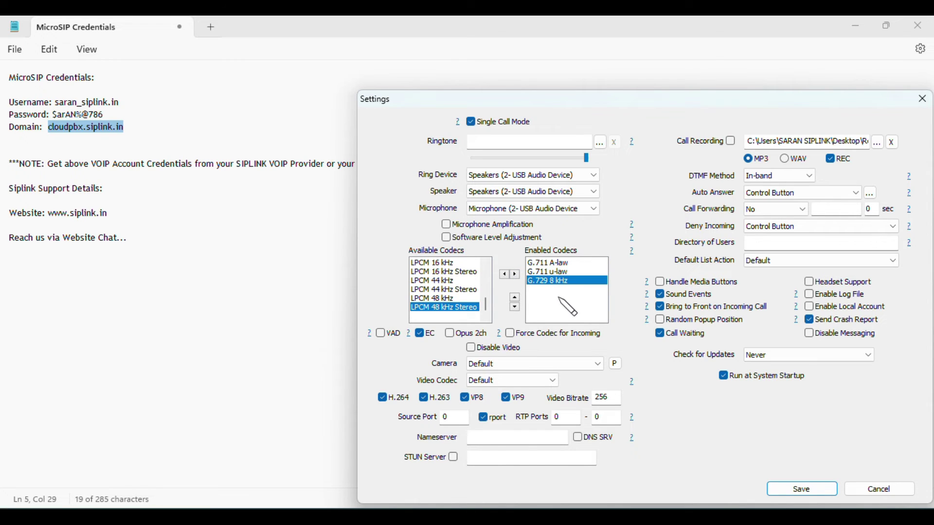
# - Set Check for Updates to Never, review the call recording folder path, and save the settings
pyautogui.click(769, 356)
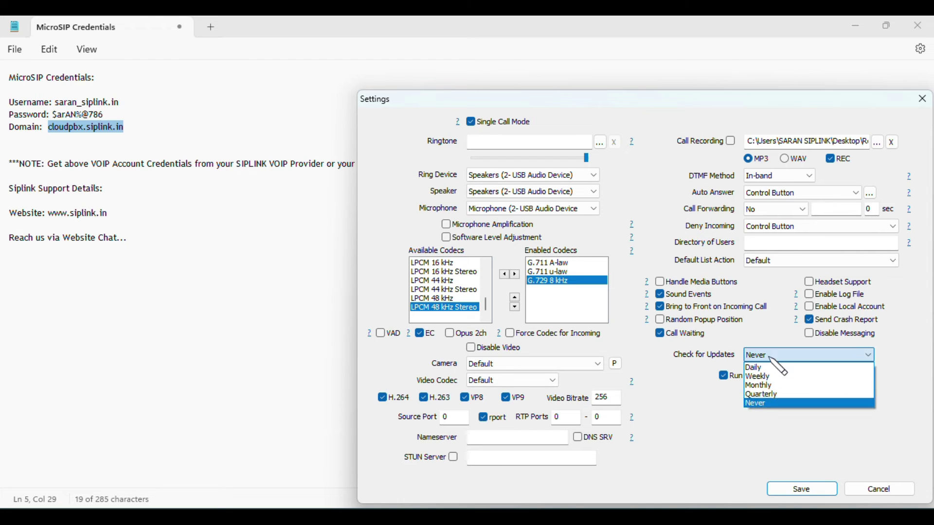
pyautogui.click(780, 405)
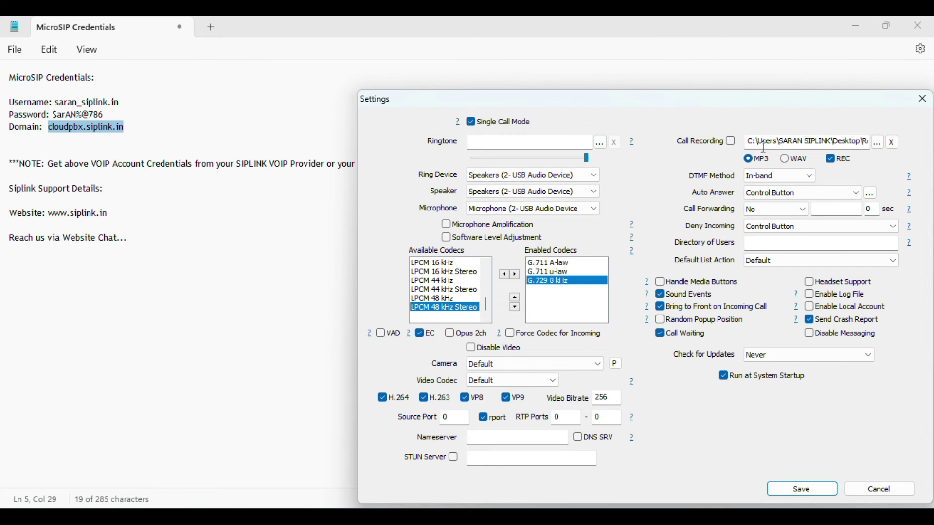
pyautogui.moveTo(761, 146); pyautogui.dragTo(863, 144)
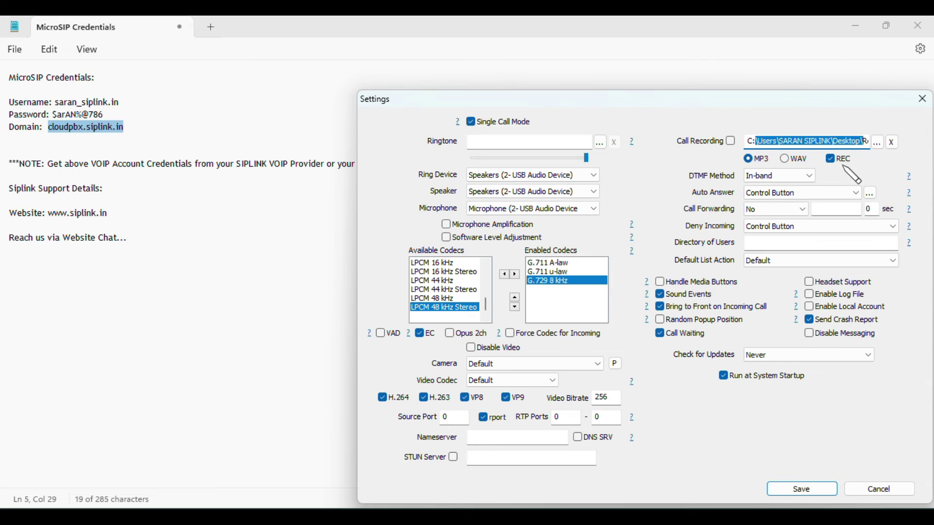
pyautogui.click(808, 484)
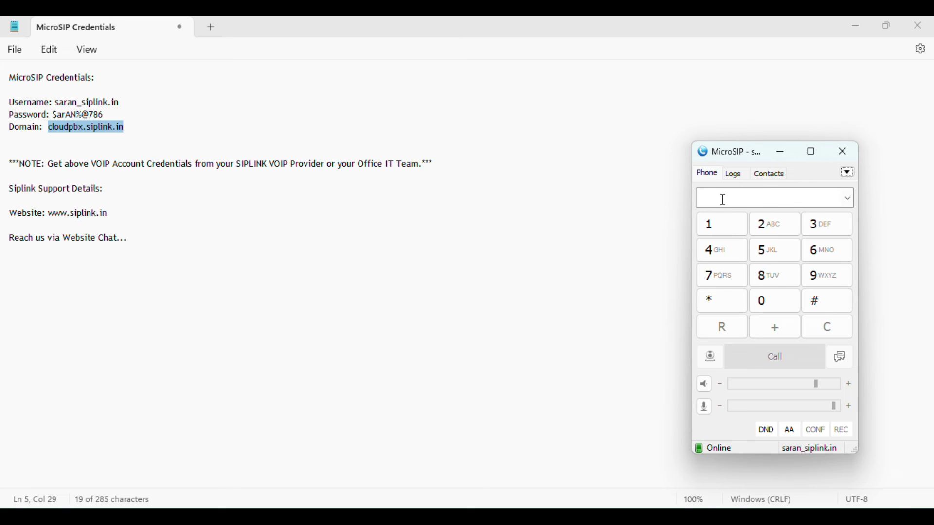
# - Examine the call logs with their time, duration and info details, and return to the dial pad at normal window size
pyautogui.click(735, 174)
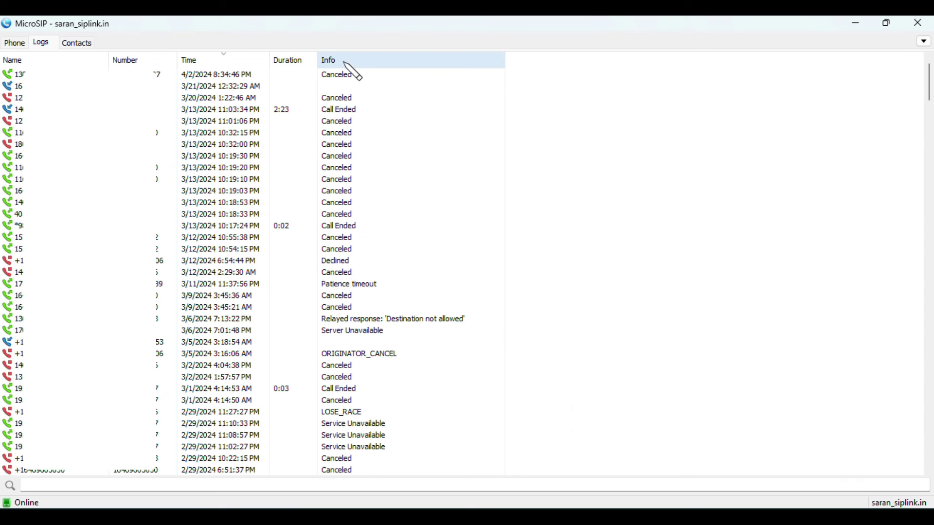
pyautogui.click(887, 23)
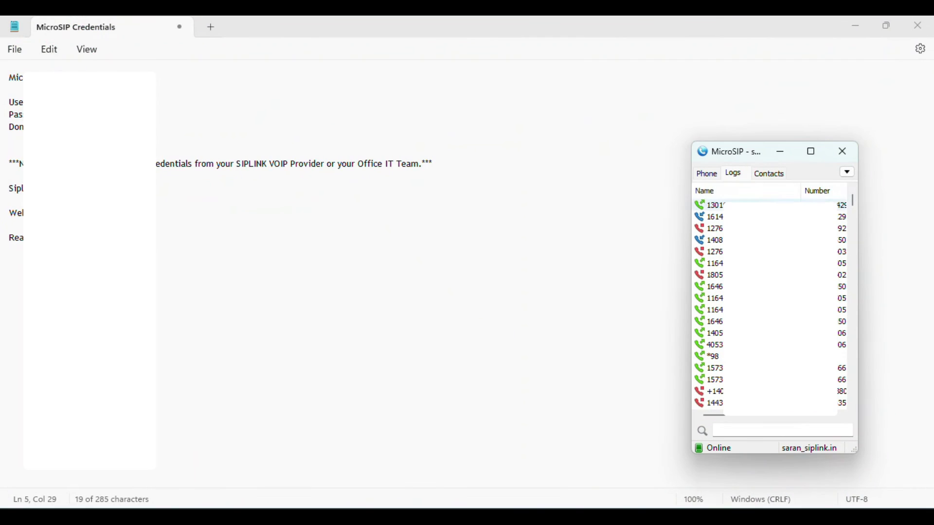
pyautogui.click(713, 176)
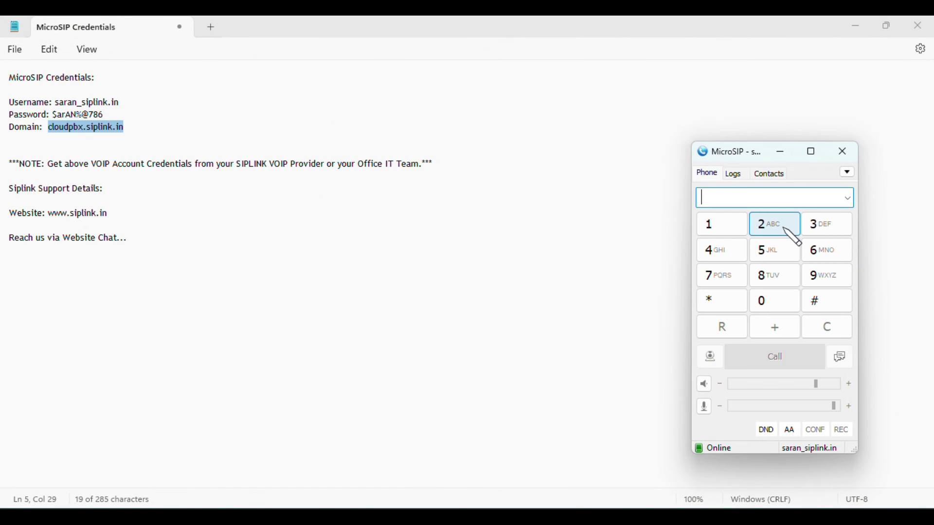